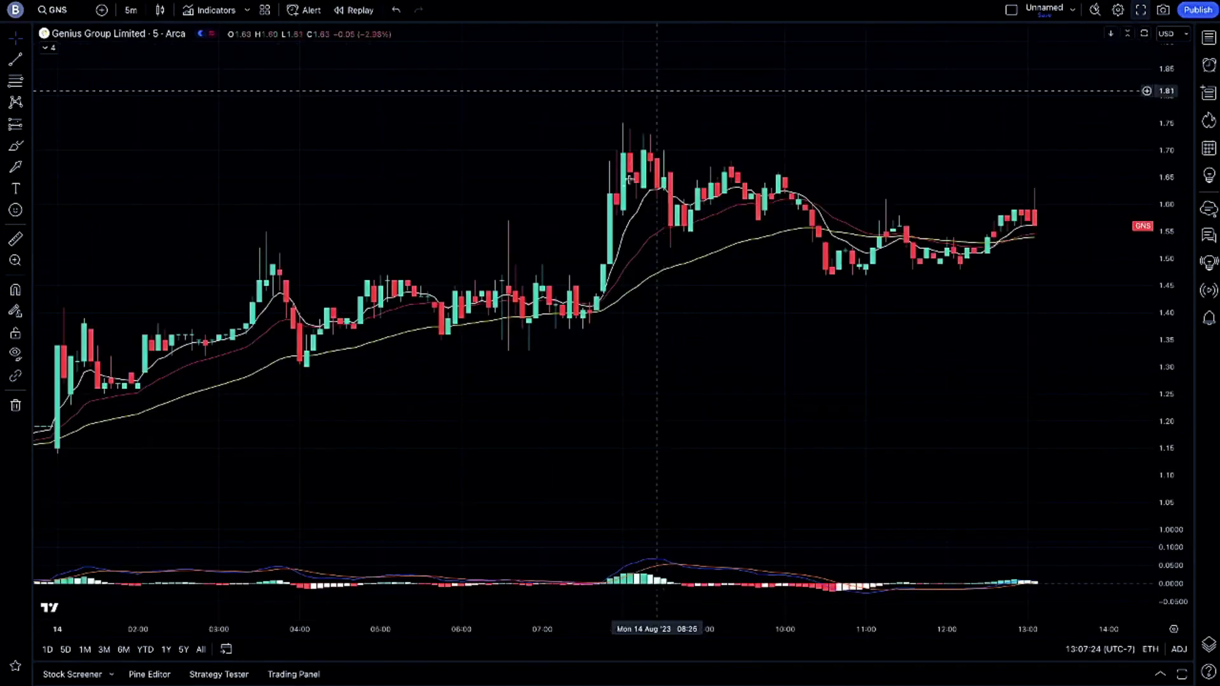
Step: Box the GNS 5m breakout candles near 07:40 and the spike above them, then clear both boxes
{"action": "mouse_move", "coordinate": [565, 245]}
{"action": "left_mouse_down"}
{"action": "mouse_move", "coordinate": [614, 284]}
{"action": "mouse_move", "coordinate": [643, 335]}
{"action": "left_mouse_up"}
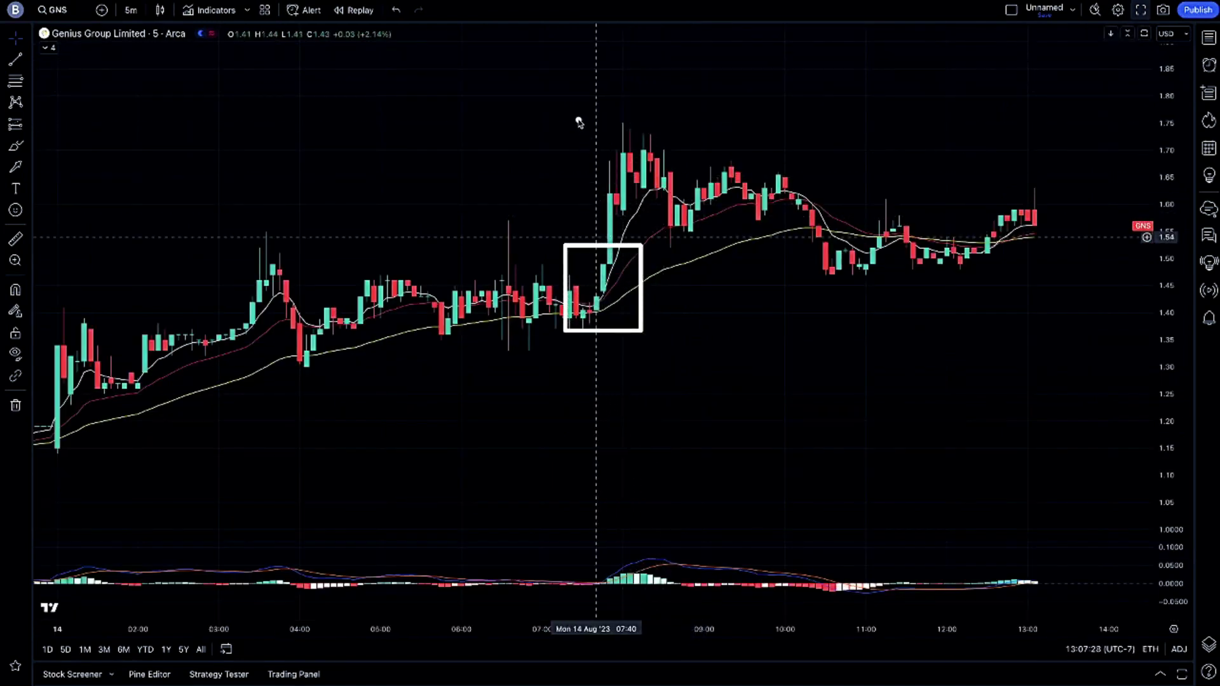
{"action": "left_click_drag", "start_coordinate": [573, 124], "coordinate": [679, 247]}
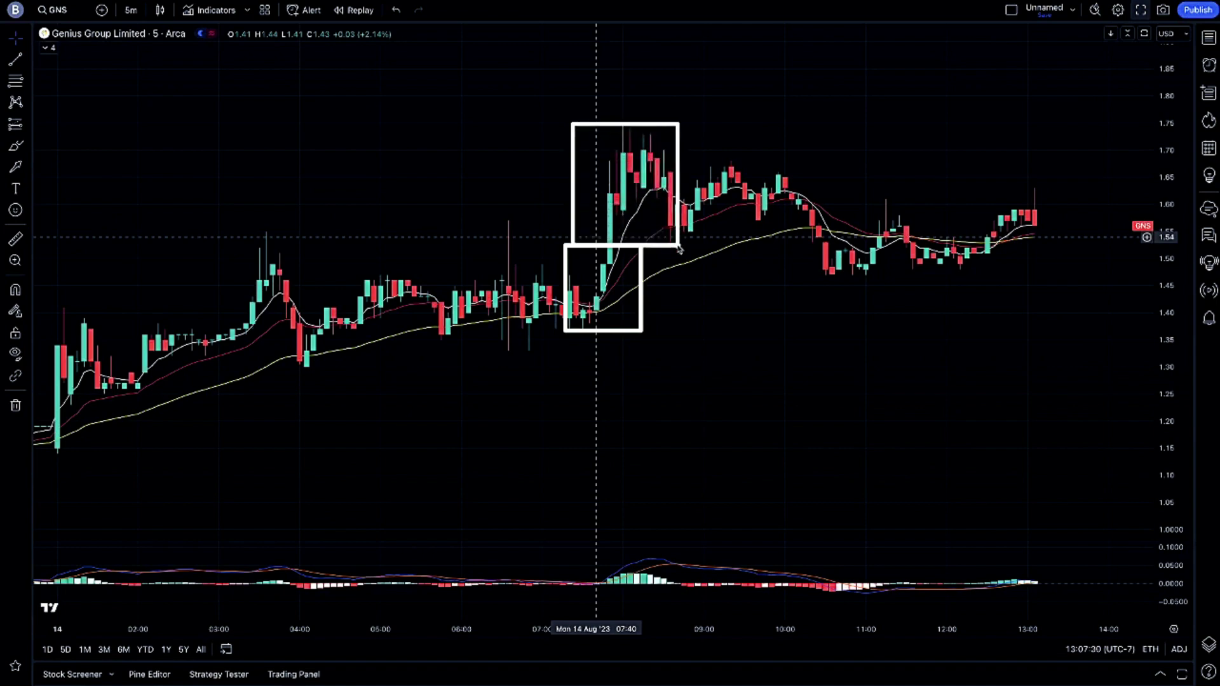
{"action": "key", "text": "Escape"}
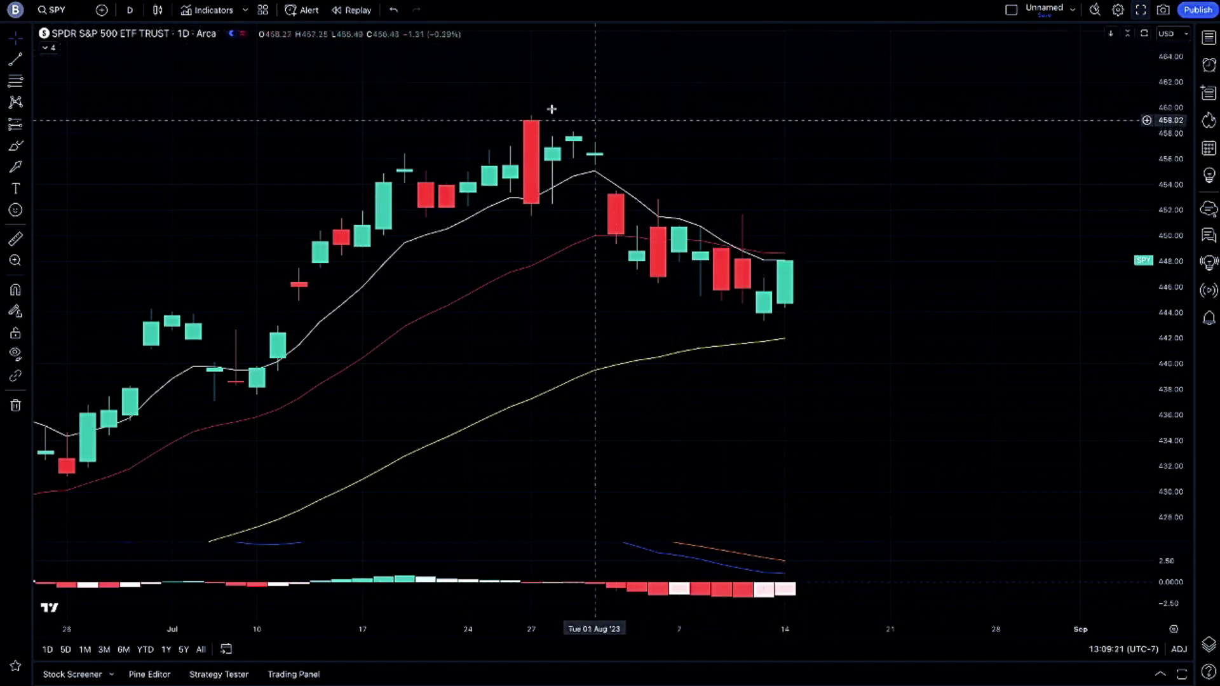
Step: Draw SPY's daily downtrend line from the Jul 28 high, box the latest candles, and mark the 448 level
{"action": "mouse_move", "coordinate": [542, 104]}
{"action": "left_mouse_down"}
{"action": "mouse_move", "coordinate": [717, 238]}
{"action": "mouse_move", "coordinate": [876, 315]}
{"action": "left_mouse_up"}
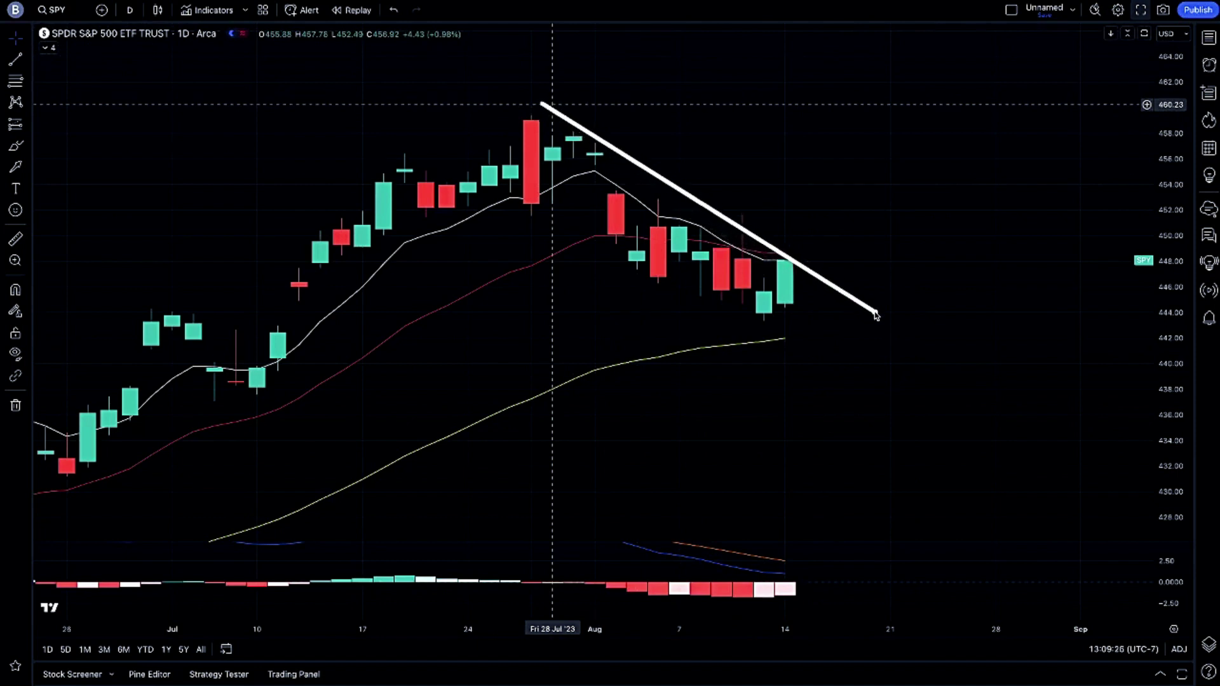
{"action": "left_click_drag", "start_coordinate": [752, 242], "coordinate": [805, 293]}
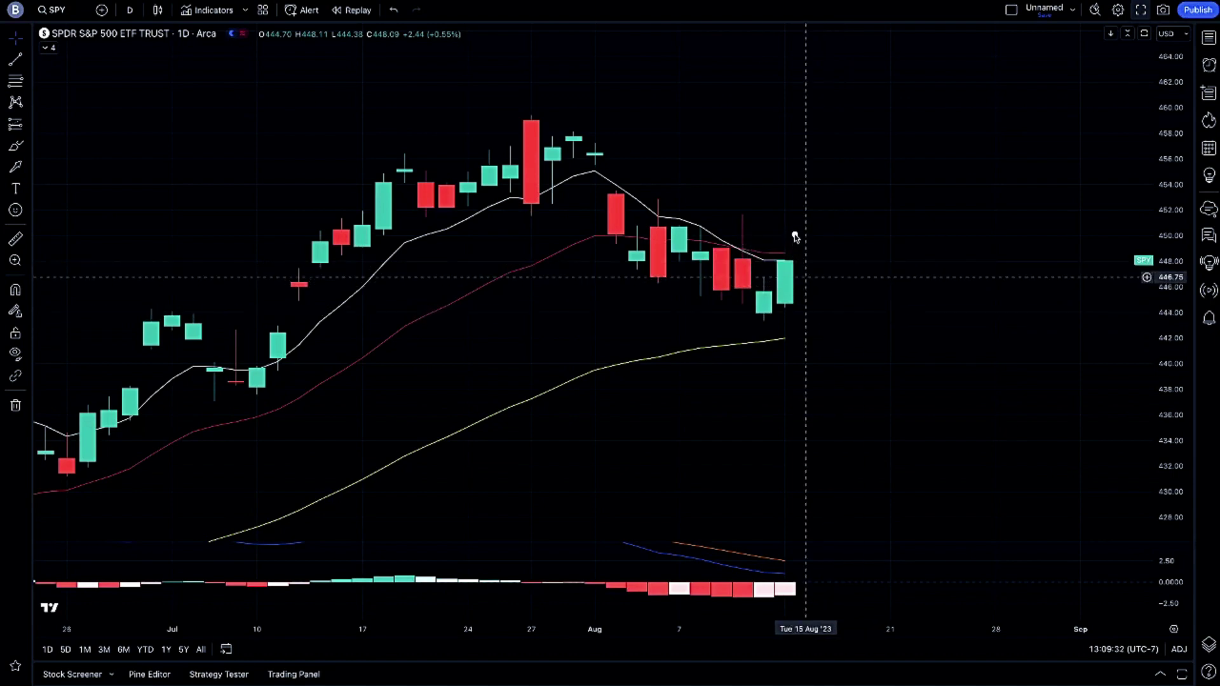
{"action": "mouse_move", "coordinate": [797, 230]}
{"action": "left_mouse_down"}
{"action": "mouse_move", "coordinate": [818, 255]}
{"action": "mouse_move", "coordinate": [834, 252]}
{"action": "mouse_move", "coordinate": [832, 233]}
{"action": "mouse_move", "coordinate": [820, 262]}
{"action": "mouse_move", "coordinate": [837, 265]}
{"action": "left_mouse_up"}
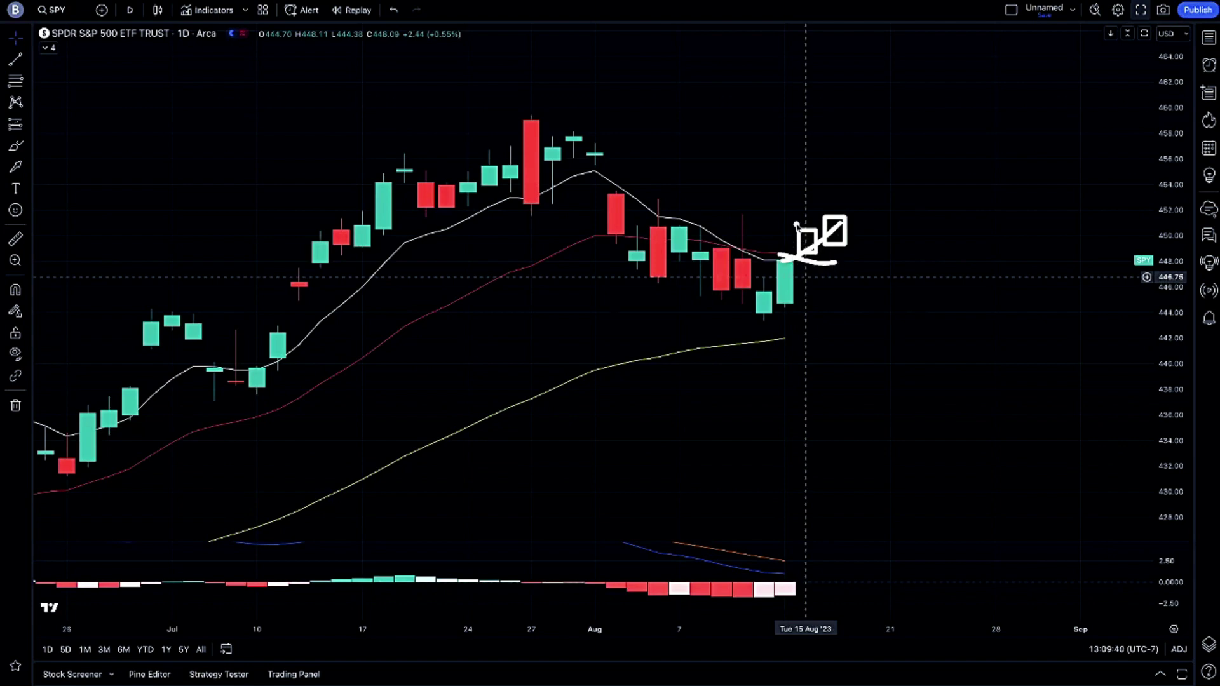
{"action": "left_click_drag", "start_coordinate": [778, 190], "coordinate": [875, 275]}
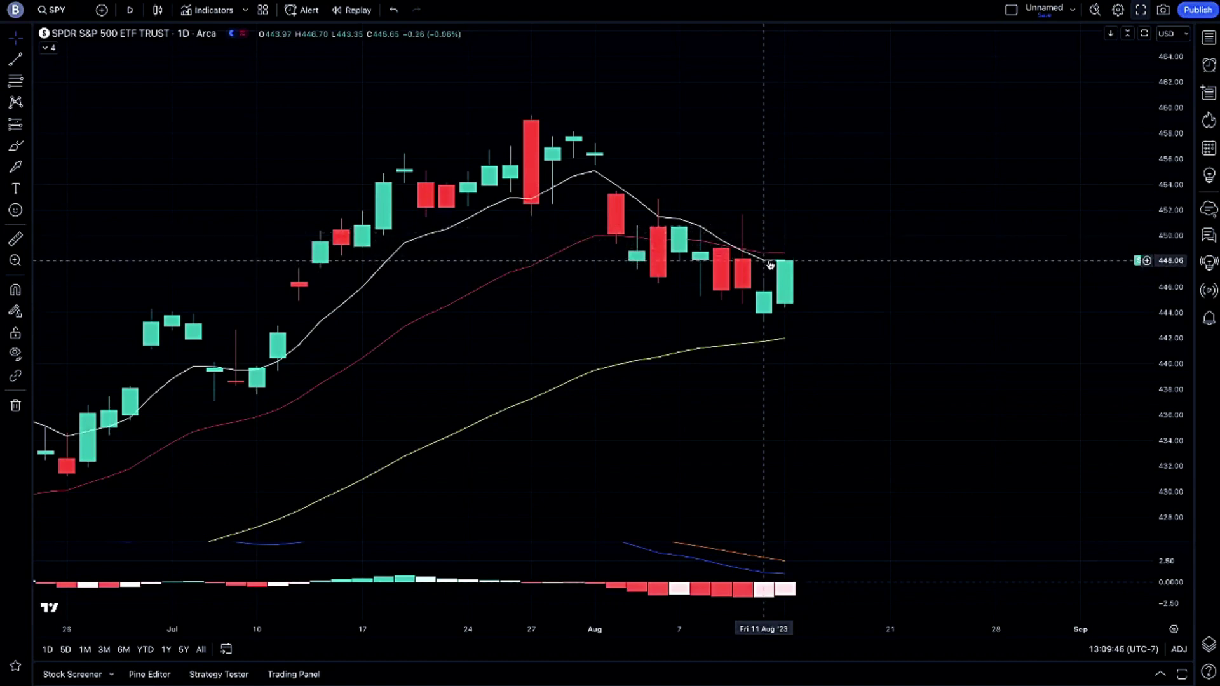
{"action": "left_click_drag", "start_coordinate": [769, 261], "coordinate": [1119, 266]}
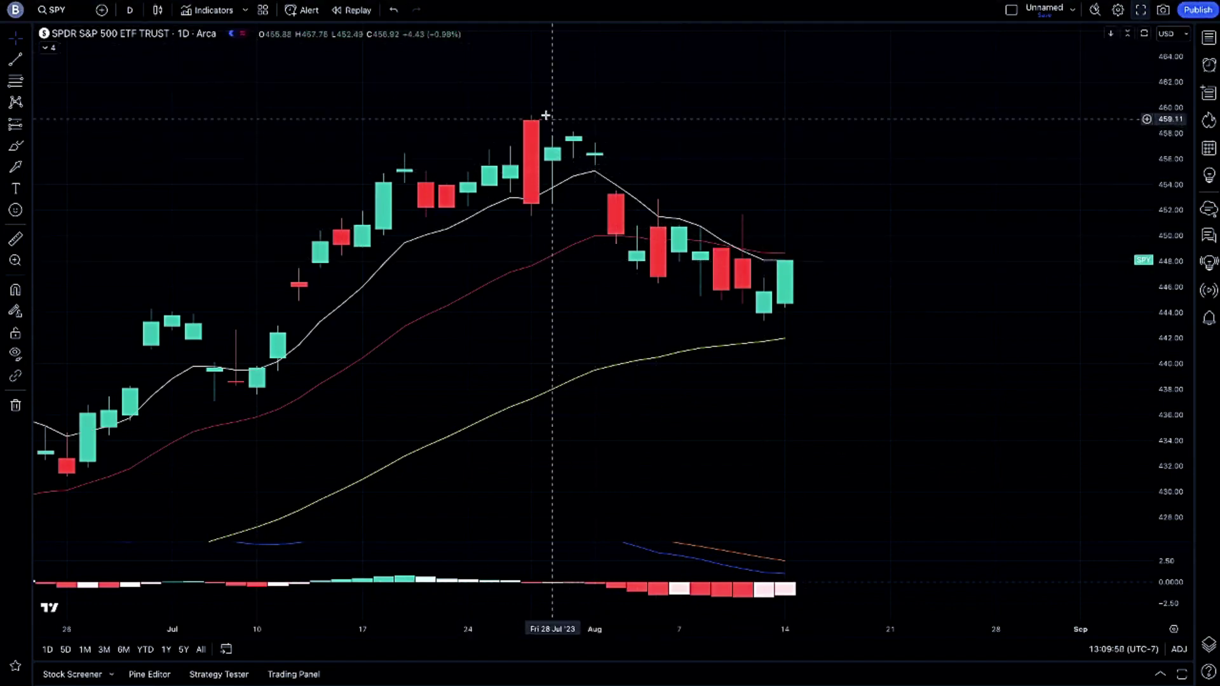
Step: Sketch a downtrend line from the Jul 27 high with projected candles beneath it, then clear them
{"action": "mouse_move", "coordinate": [546, 115]}
{"action": "left_mouse_down"}
{"action": "mouse_move", "coordinate": [626, 142]}
{"action": "mouse_move", "coordinate": [843, 291]}
{"action": "left_mouse_up"}
{"action": "mouse_move", "coordinate": [798, 255]}
{"action": "left_mouse_down"}
{"action": "mouse_move", "coordinate": [820, 314]}
{"action": "mouse_move", "coordinate": [846, 324]}
{"action": "mouse_move", "coordinate": [860, 302]}
{"action": "left_mouse_up"}
{"action": "left_click_drag", "start_coordinate": [864, 258], "coordinate": [879, 287]}
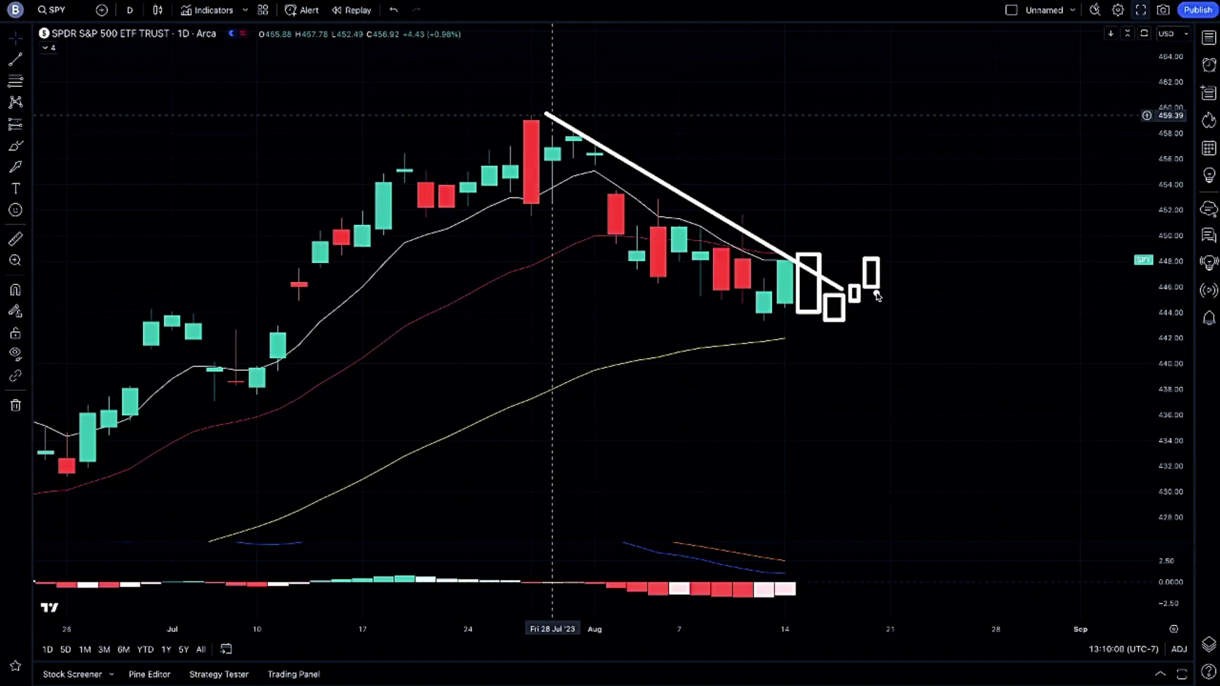
{"action": "key", "text": "Escape"}
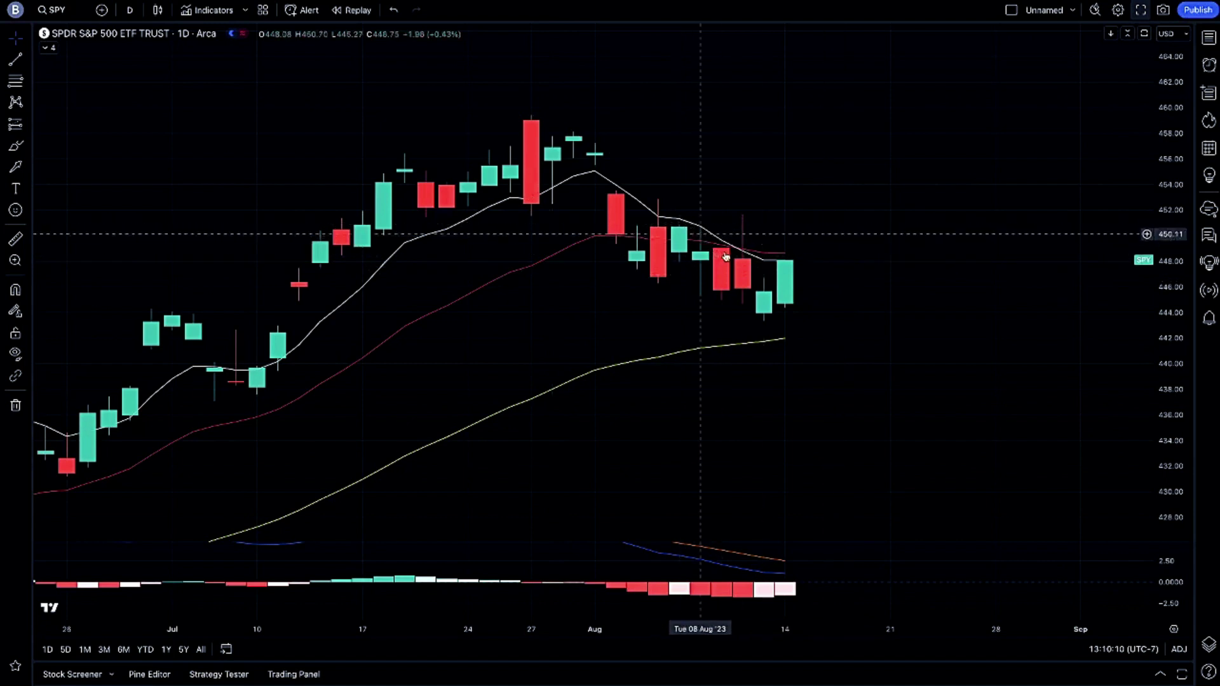
Step: Draw three projected candles stepping up above 450 right of the last close
{"action": "left_click_drag", "start_coordinate": [799, 225], "coordinate": [828, 254]}
{"action": "mouse_move", "coordinate": [830, 204]}
{"action": "left_mouse_down"}
{"action": "mouse_move", "coordinate": [859, 220]}
{"action": "mouse_move", "coordinate": [860, 238]}
{"action": "left_mouse_up"}
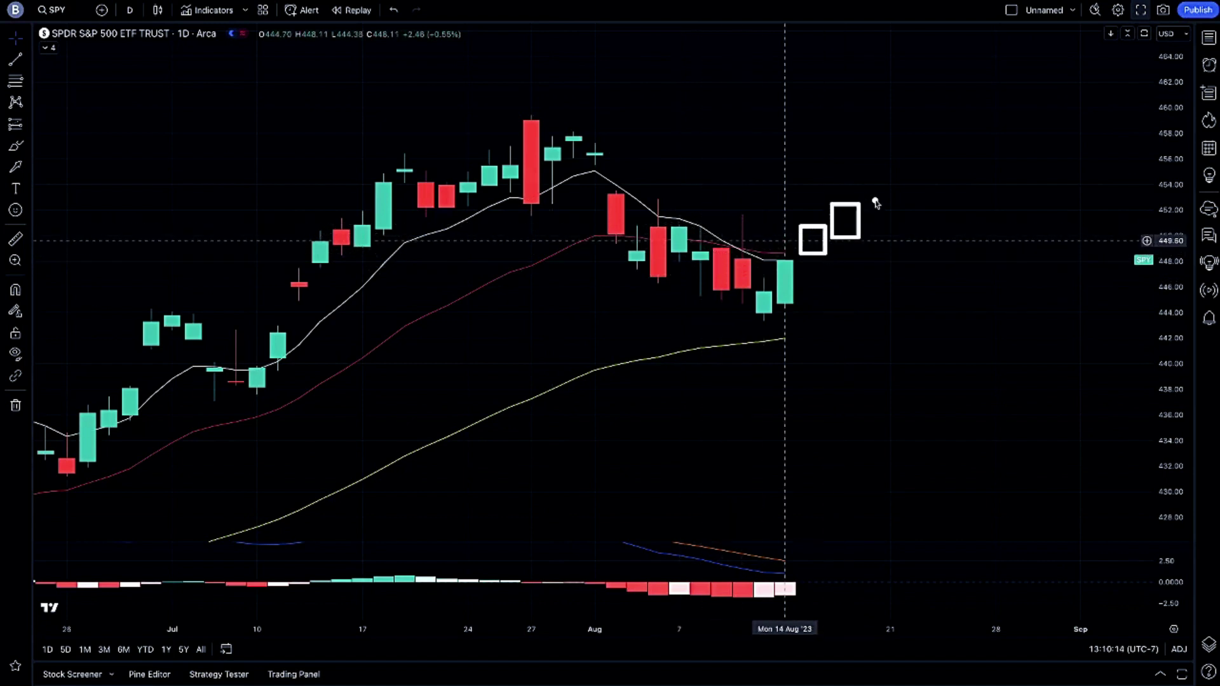
{"action": "mouse_move", "coordinate": [871, 191]}
{"action": "left_mouse_down"}
{"action": "mouse_move", "coordinate": [893, 237]}
{"action": "mouse_move", "coordinate": [890, 227]}
{"action": "left_mouse_up"}
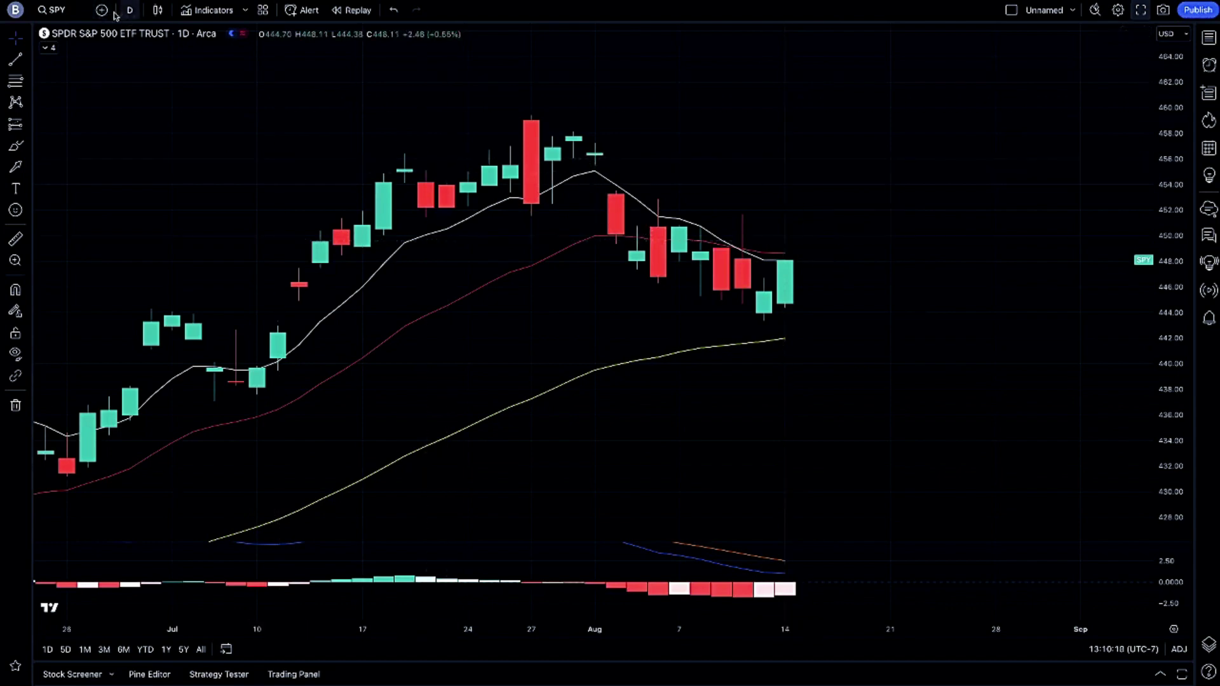
Step: Switch SPY to the 1-week interval and box the latest red and green weekly candles
{"action": "left_click", "coordinate": [139, 13]}
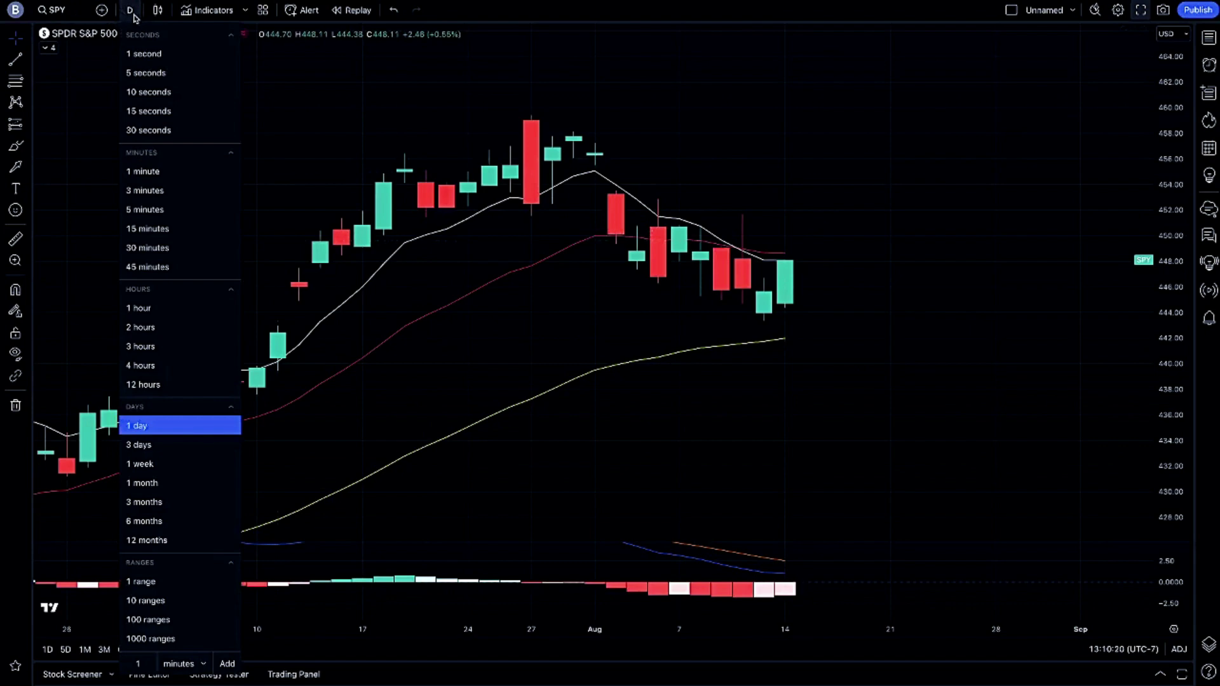
{"action": "left_click", "coordinate": [173, 471]}
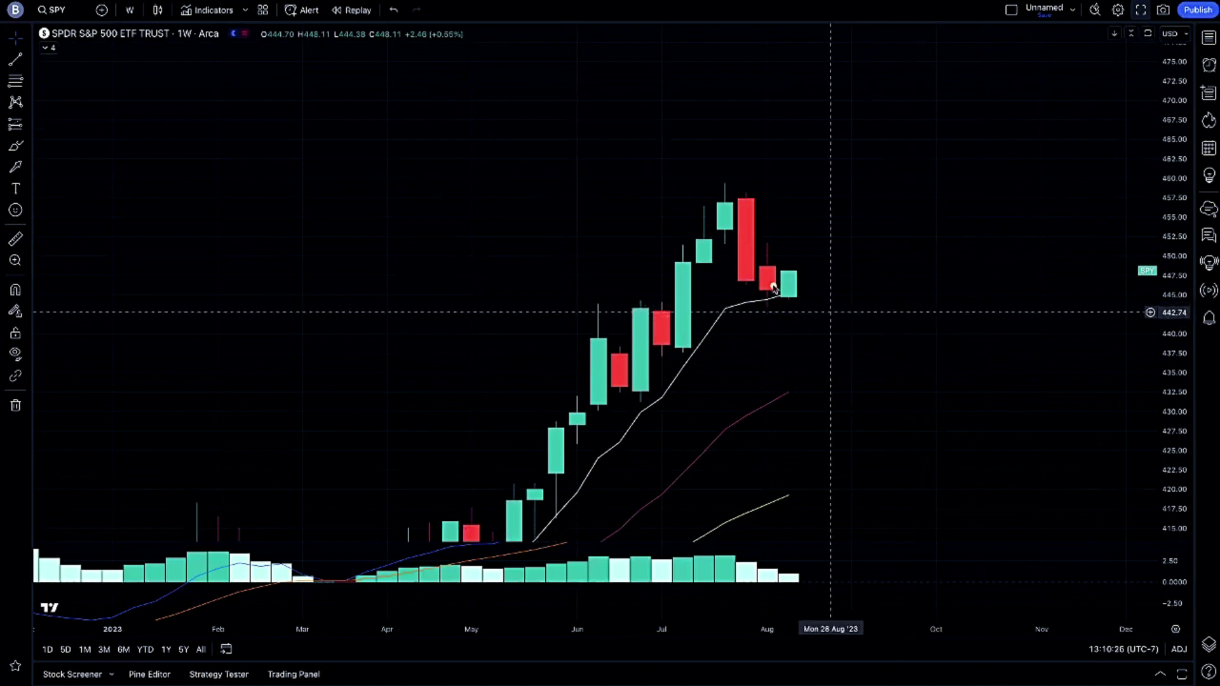
{"action": "left_click_drag", "start_coordinate": [773, 262], "coordinate": [806, 308]}
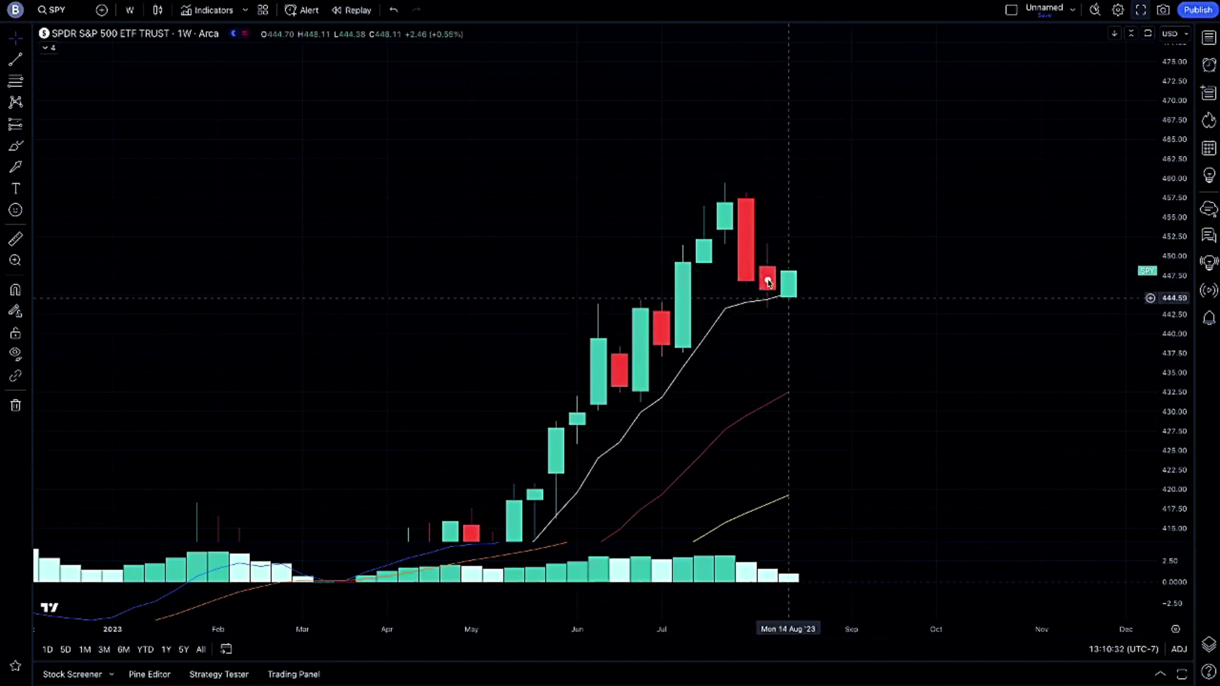
{"action": "left_click_drag", "start_coordinate": [770, 282], "coordinate": [819, 307]}
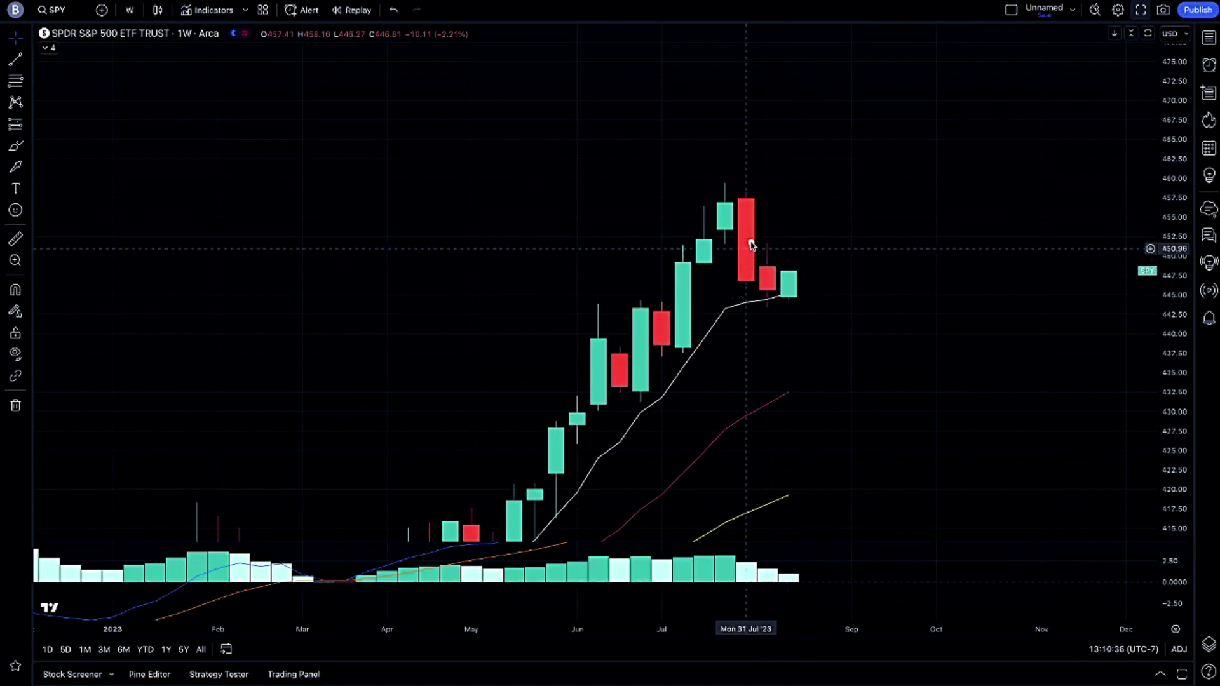
{"action": "left_click_drag", "start_coordinate": [752, 239], "coordinate": [807, 316]}
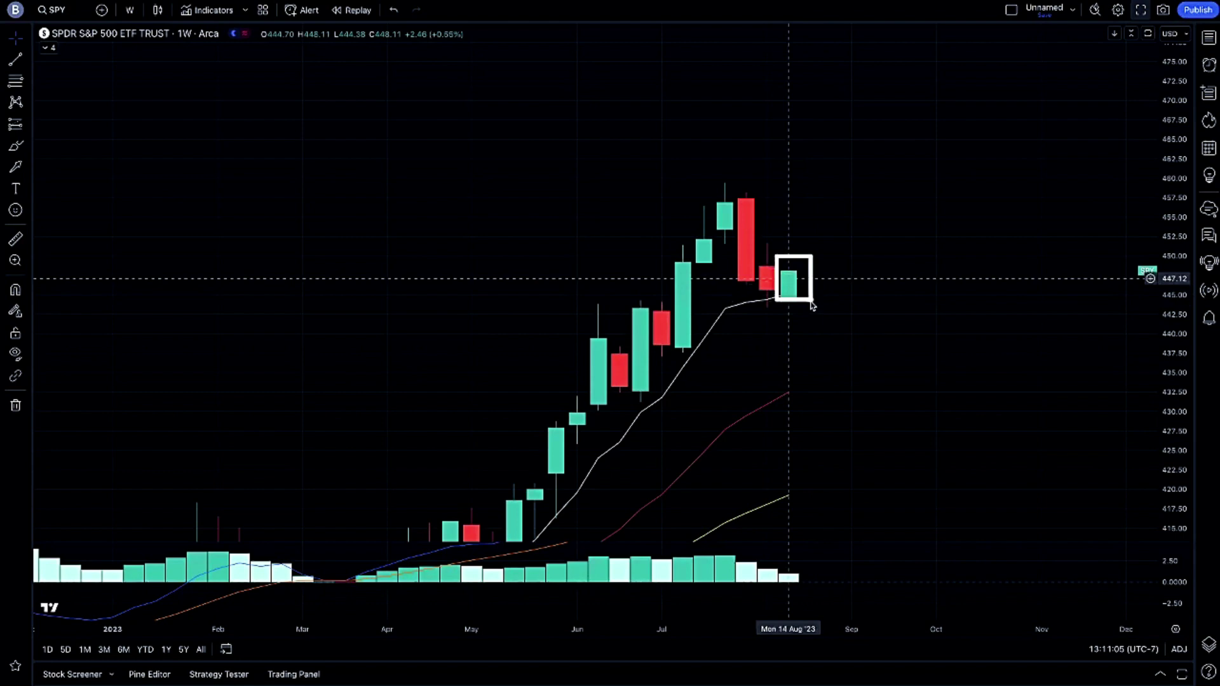
{"action": "left_click", "coordinate": [131, 11]}
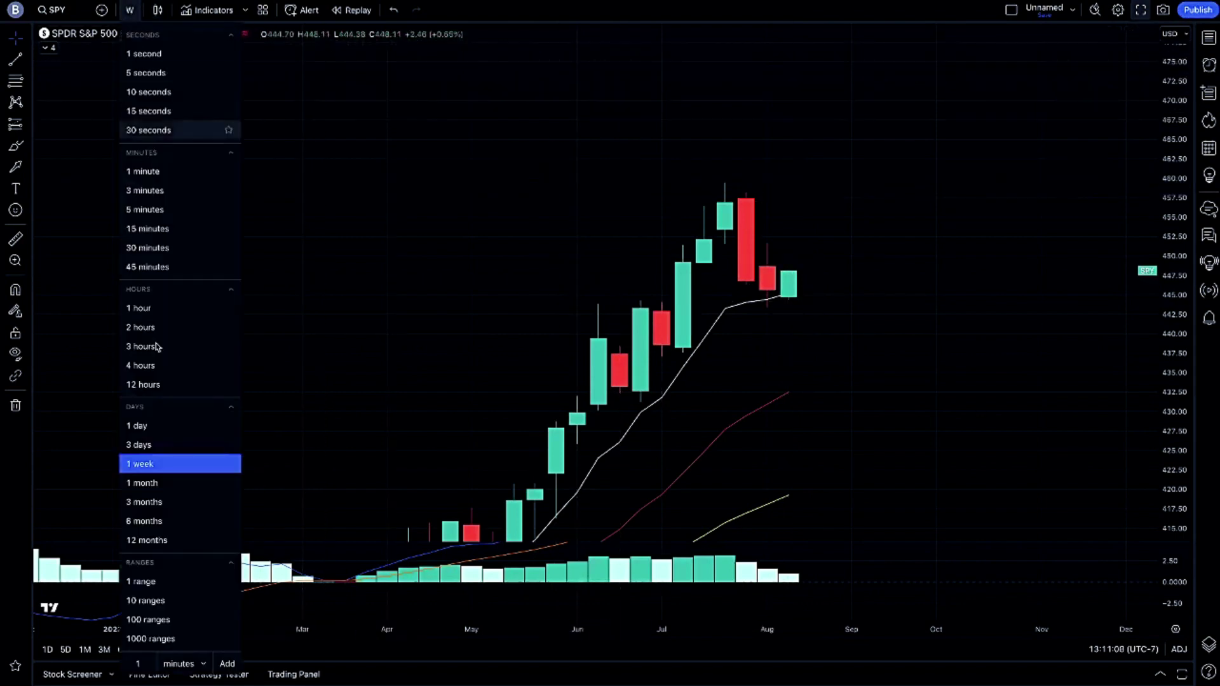
{"action": "left_click", "coordinate": [170, 485]}
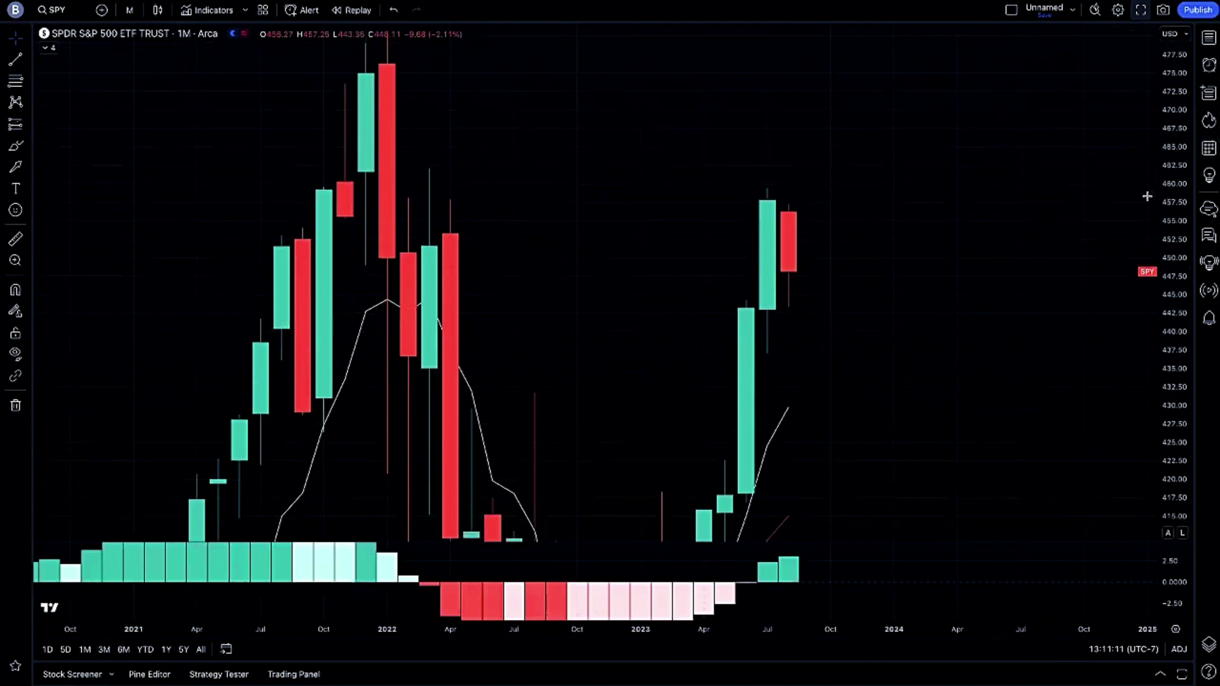
{"action": "left_click_drag", "start_coordinate": [967, 324], "coordinate": [1038, 263]}
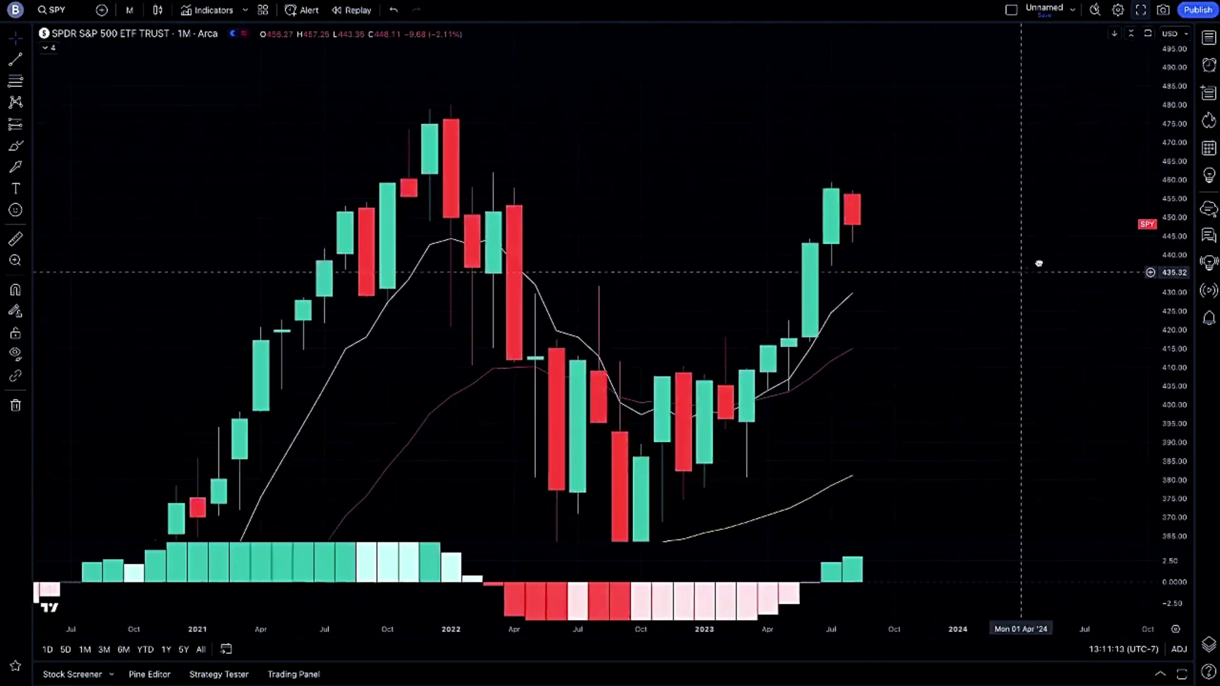
{"action": "left_click_drag", "start_coordinate": [477, 168], "coordinate": [936, 184]}
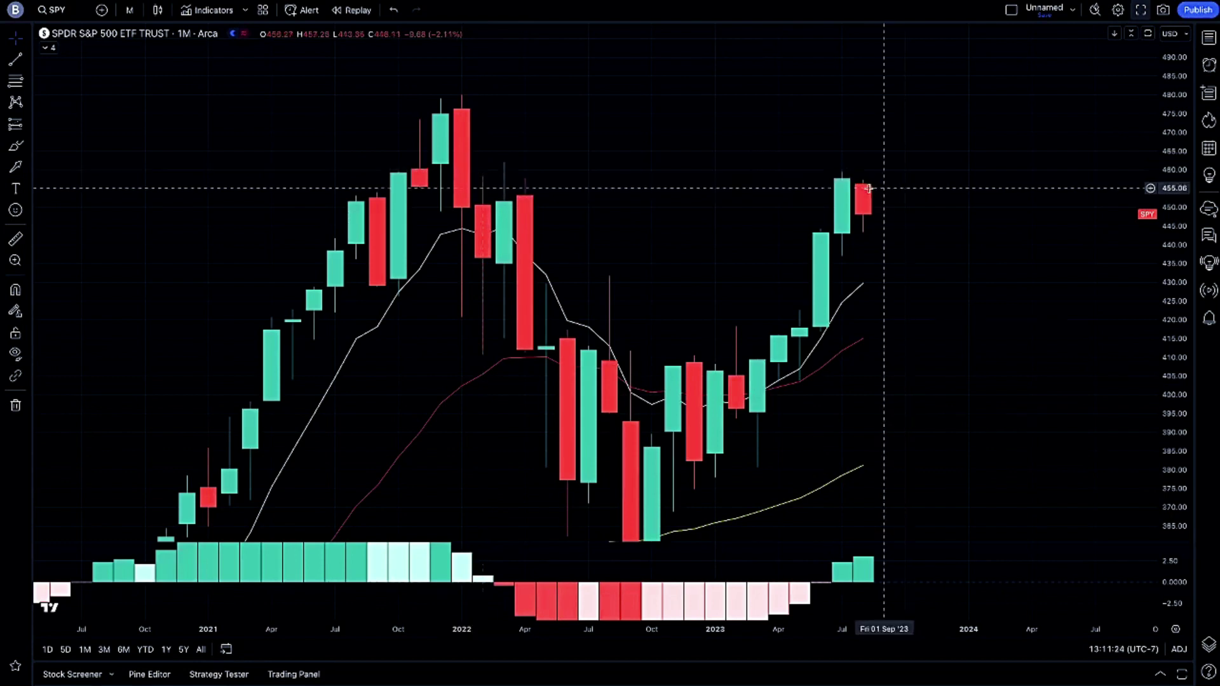
{"action": "left_click_drag", "start_coordinate": [845, 177], "coordinate": [883, 238]}
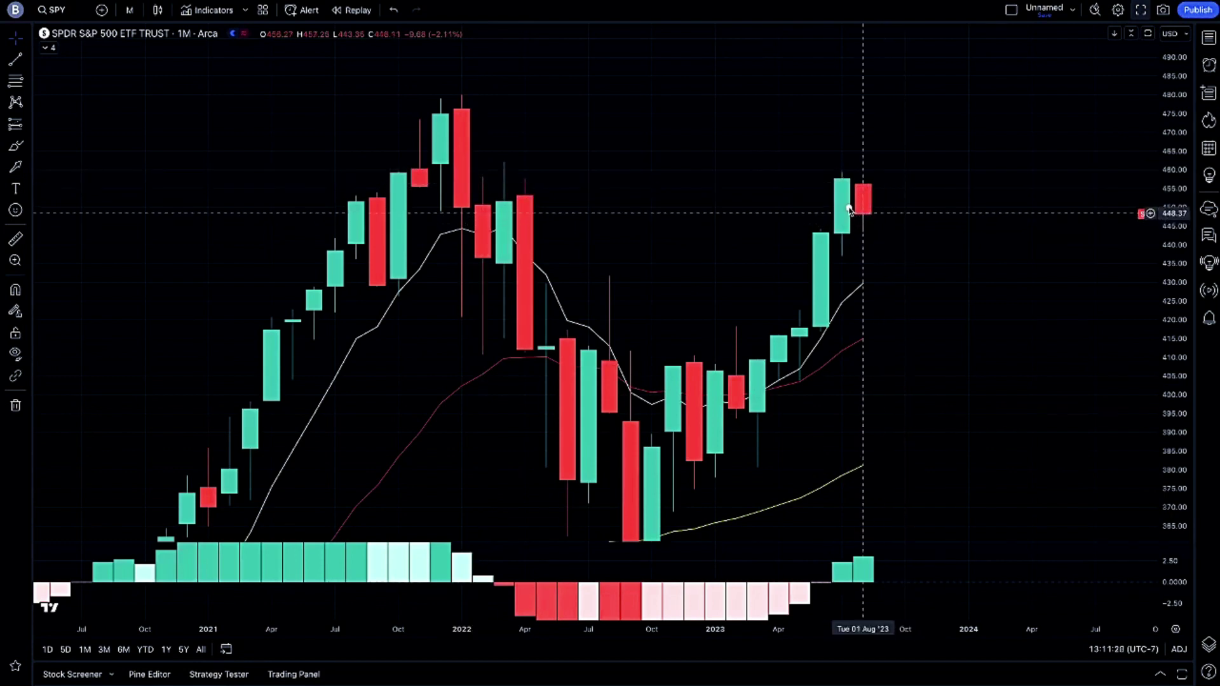
{"action": "left_click_drag", "start_coordinate": [849, 208], "coordinate": [882, 243]}
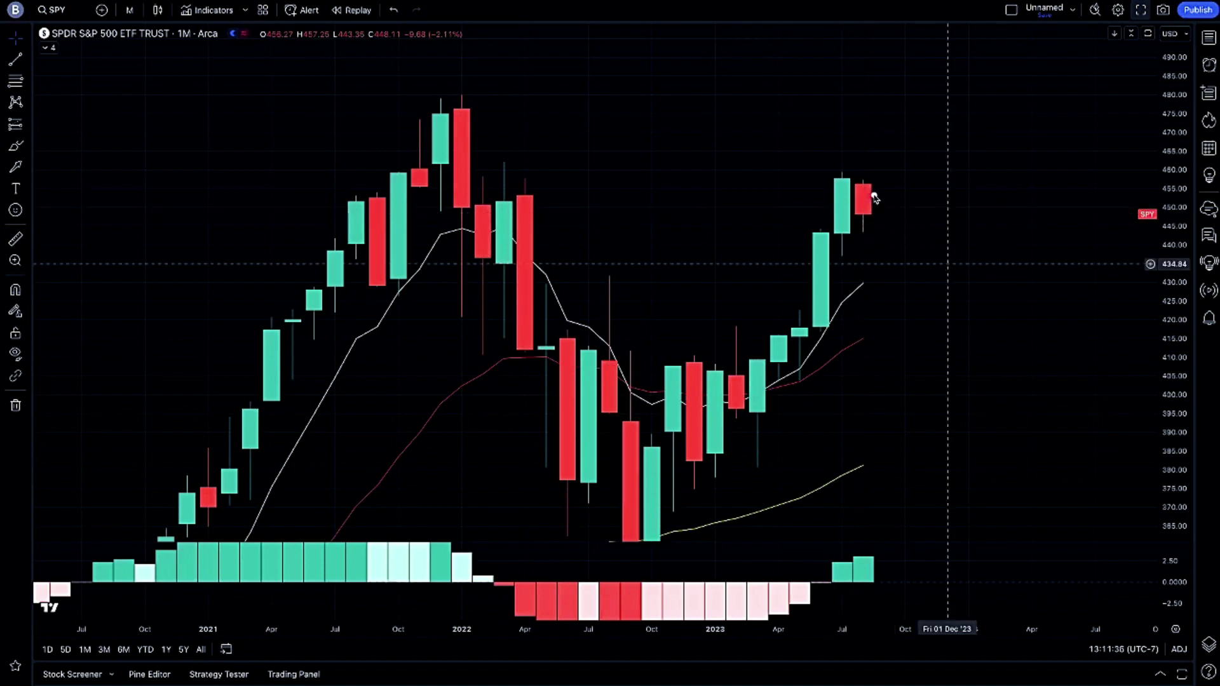
{"action": "left_click_drag", "start_coordinate": [875, 188], "coordinate": [899, 212]}
{"action": "left_click_drag", "start_coordinate": [814, 167], "coordinate": [894, 178]}
{"action": "left_click_drag", "start_coordinate": [420, 95], "coordinate": [996, 112]}
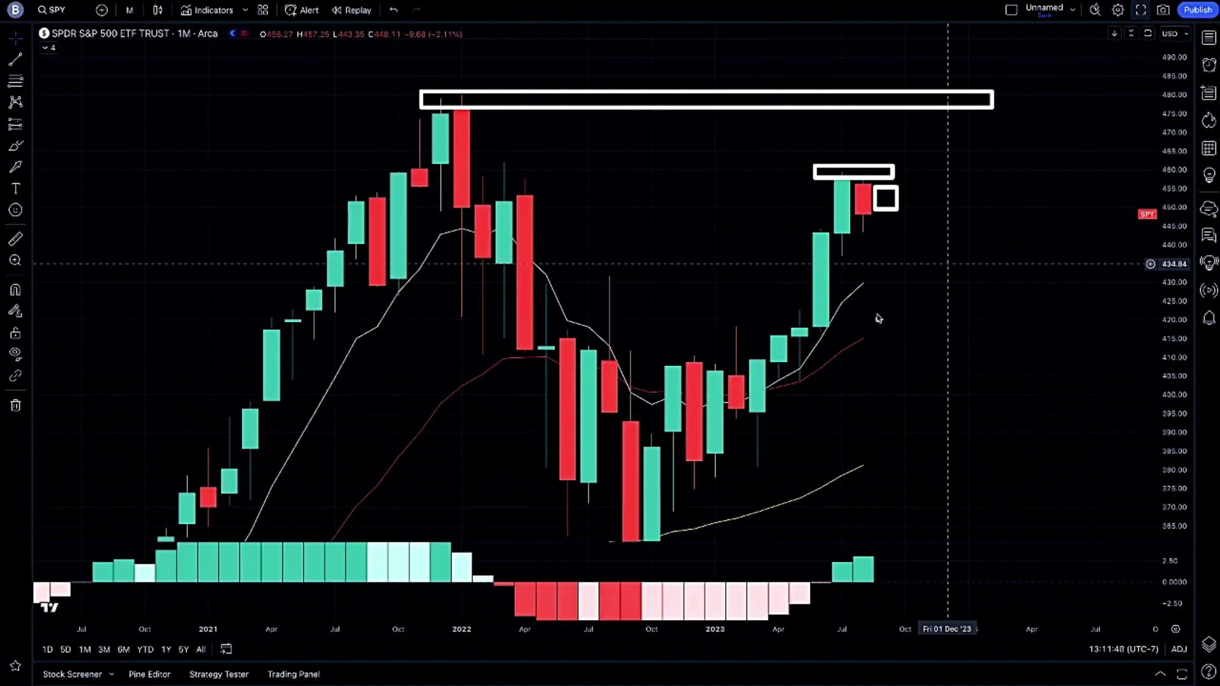
{"action": "mouse_move", "coordinate": [863, 283]}
{"action": "left_mouse_down"}
{"action": "mouse_move", "coordinate": [902, 245]}
{"action": "mouse_move", "coordinate": [935, 163]}
{"action": "left_mouse_up"}
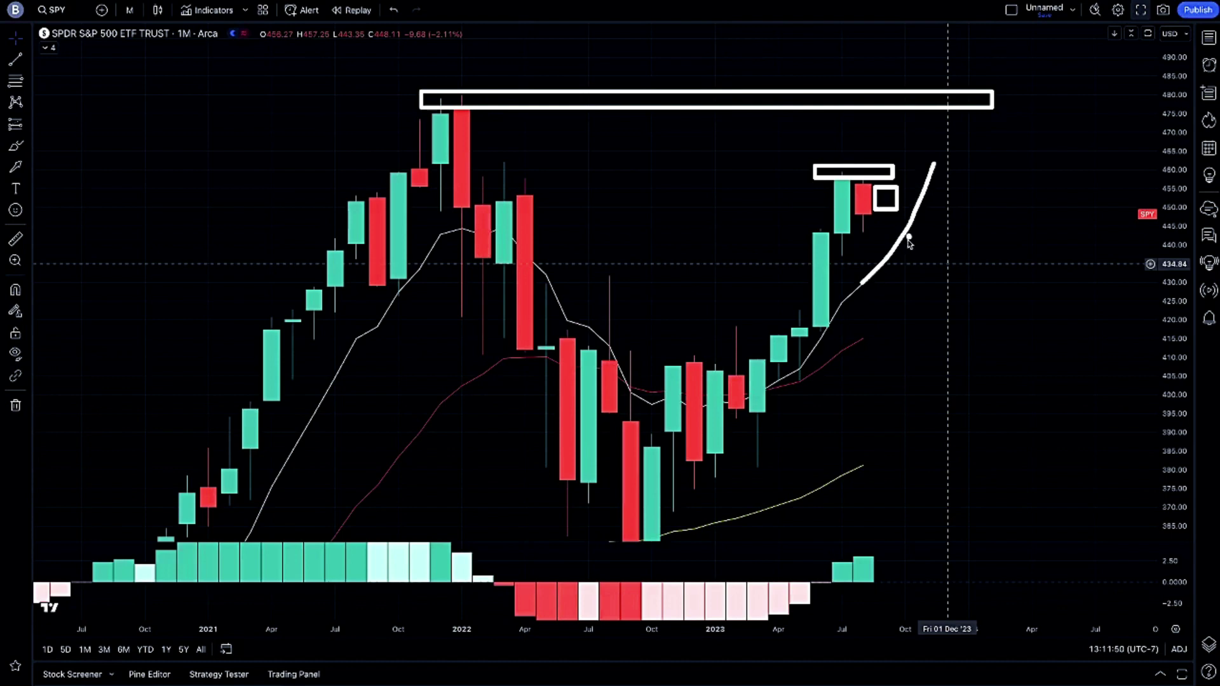
{"action": "left_click_drag", "start_coordinate": [863, 340], "coordinate": [984, 193]}
{"action": "key", "text": "Escape"}
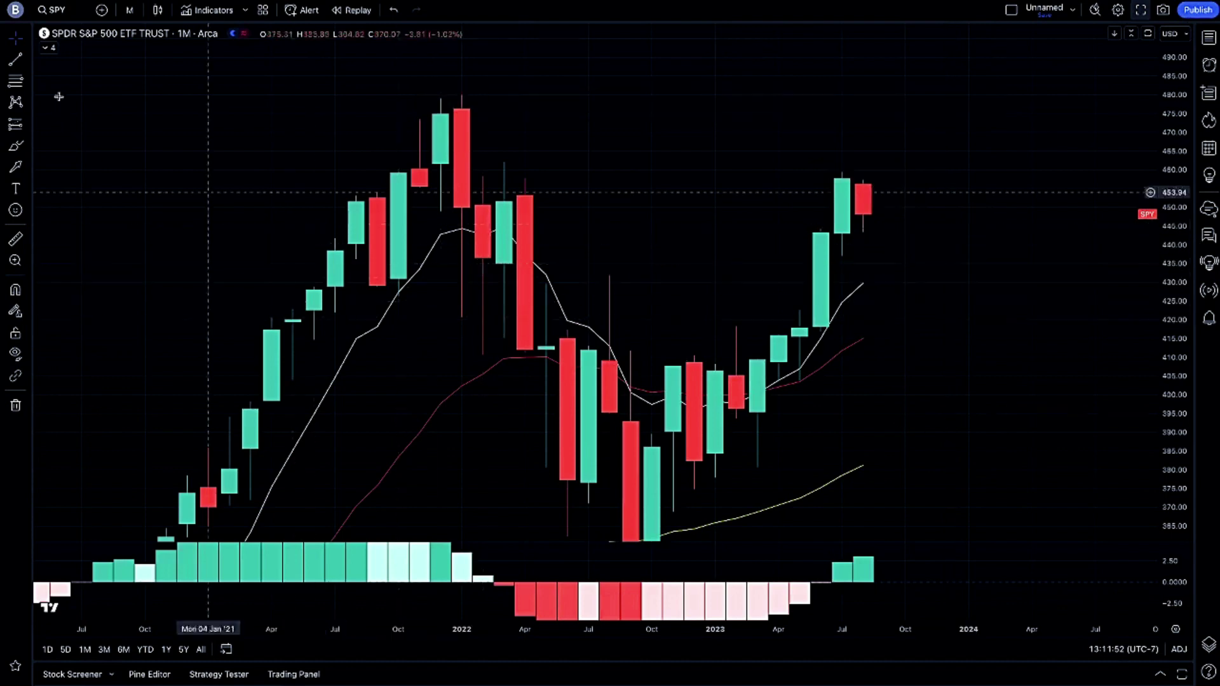
Step: Switch SPY to the 1-day interval and stretch the price scale around the recent August candles
{"action": "left_click", "coordinate": [130, 10]}
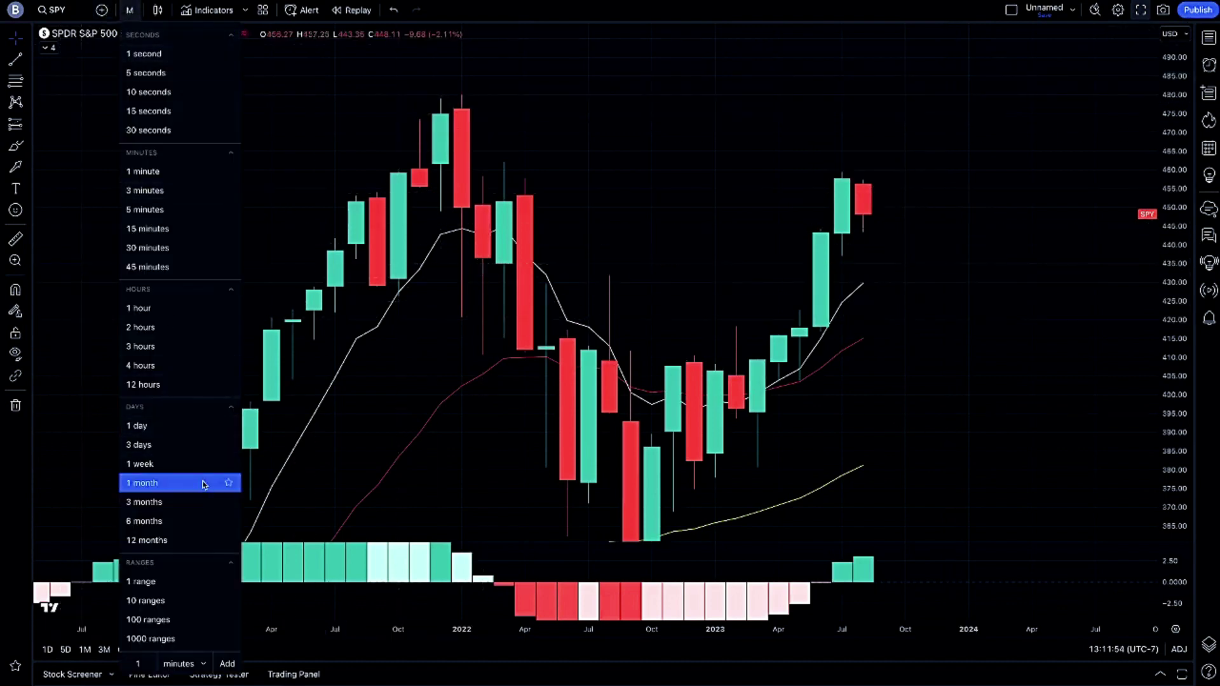
{"action": "left_click", "coordinate": [153, 425]}
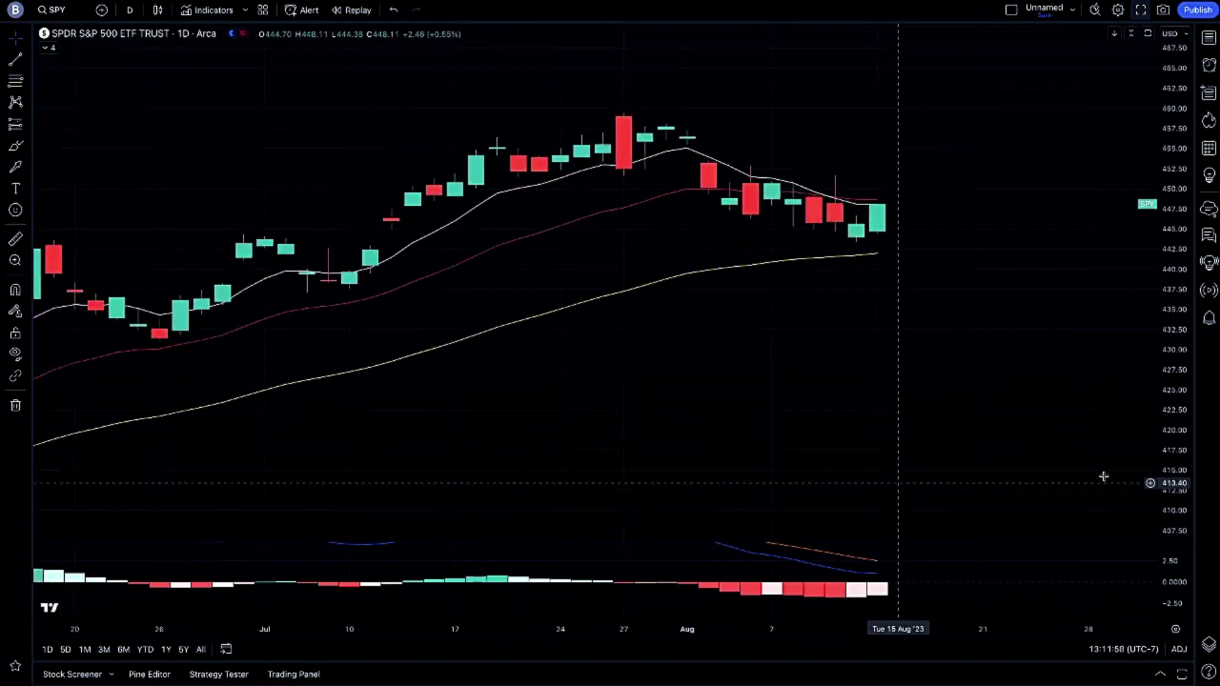
{"action": "left_click_drag", "start_coordinate": [1174, 473], "coordinate": [973, 370]}
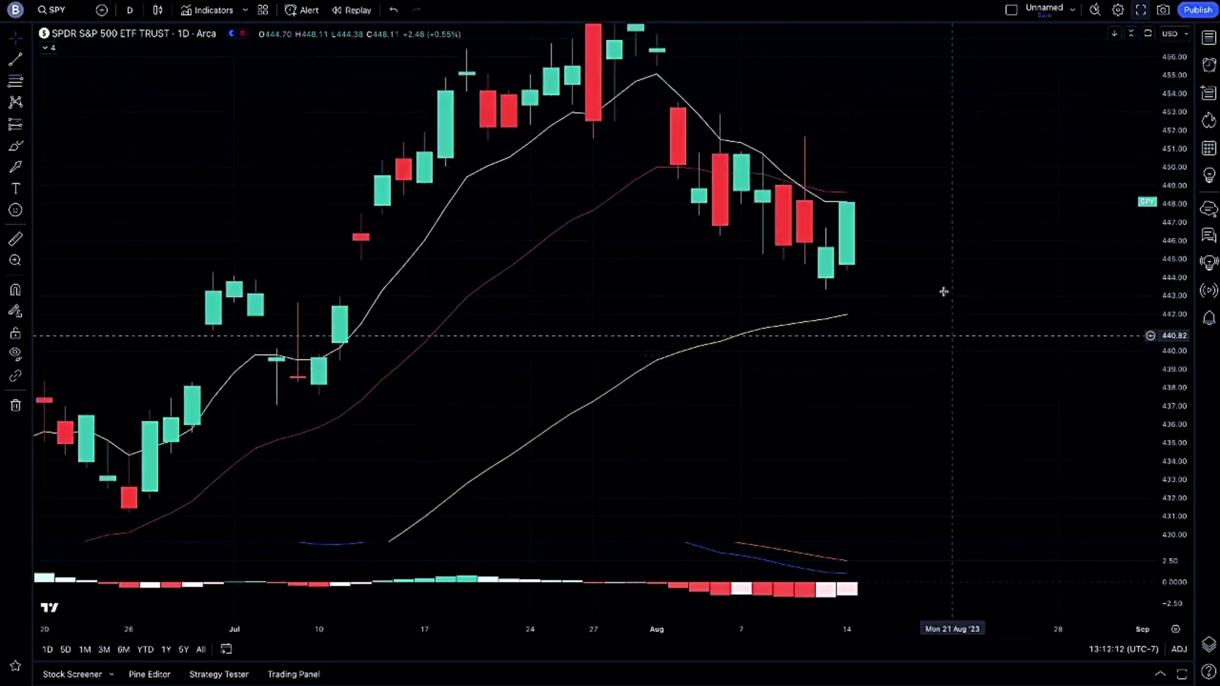
Step: Try and undo projected candles and an August pullback box, then draw two projected daily candles
{"action": "left_click_drag", "start_coordinate": [858, 164], "coordinate": [888, 200]}
{"action": "left_click_drag", "start_coordinate": [896, 148], "coordinate": [929, 199]}
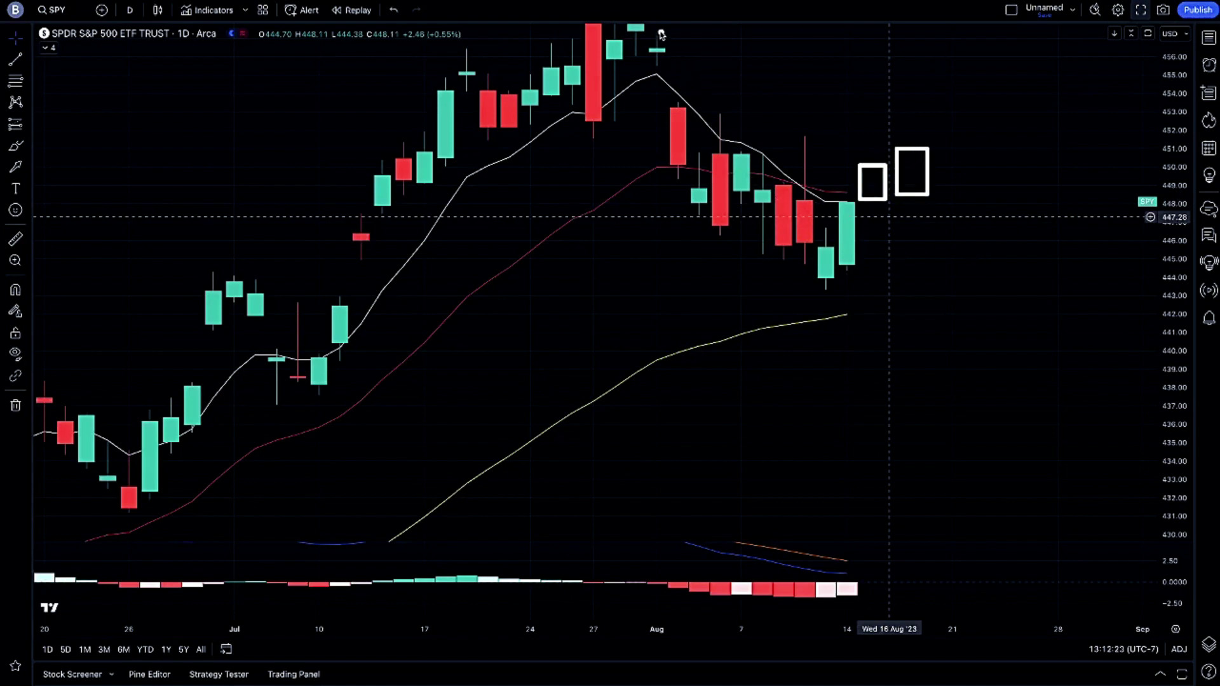
{"action": "key", "text": "ctrl+z"}
{"action": "key", "text": "ctrl+z"}
{"action": "left_click_drag", "start_coordinate": [639, 15], "coordinate": [965, 339]}
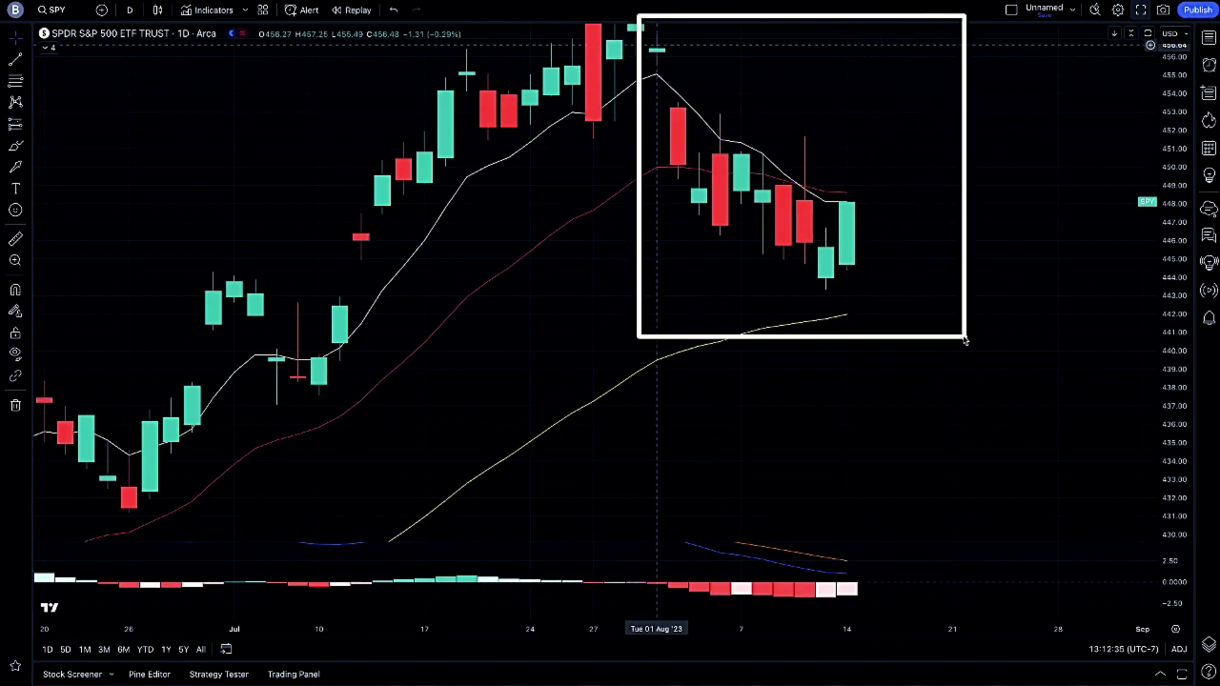
{"action": "key", "text": "ctrl+z"}
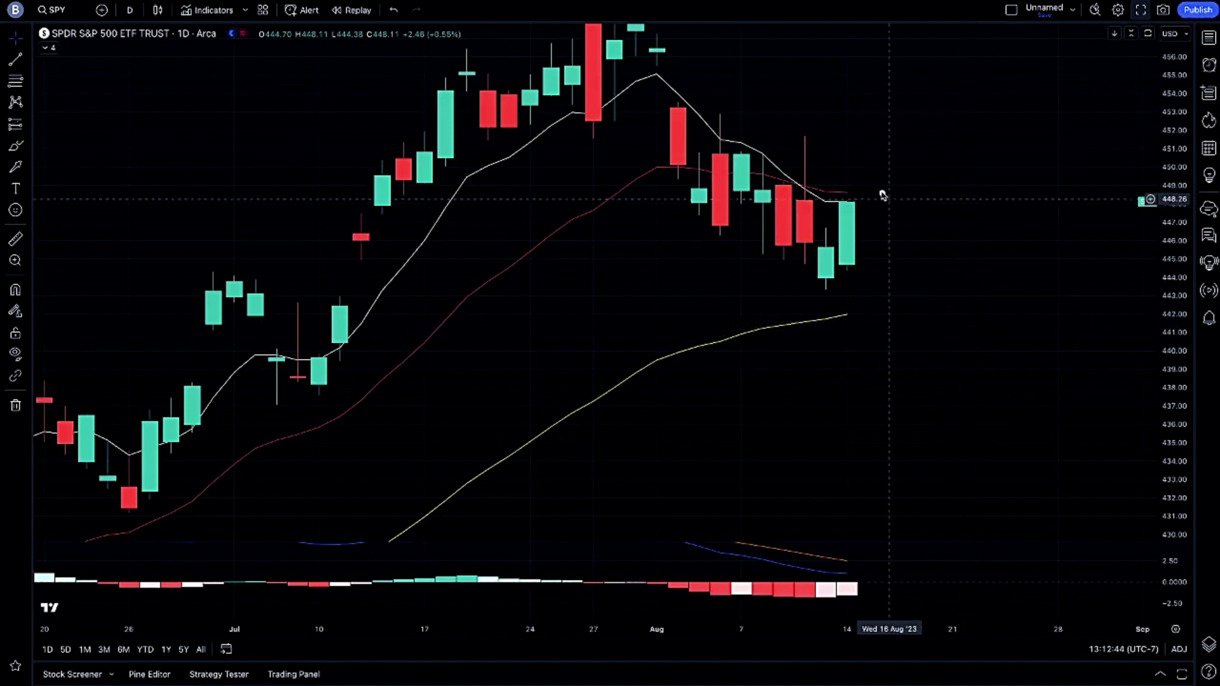
{"action": "left_click_drag", "start_coordinate": [873, 172], "coordinate": [899, 191]}
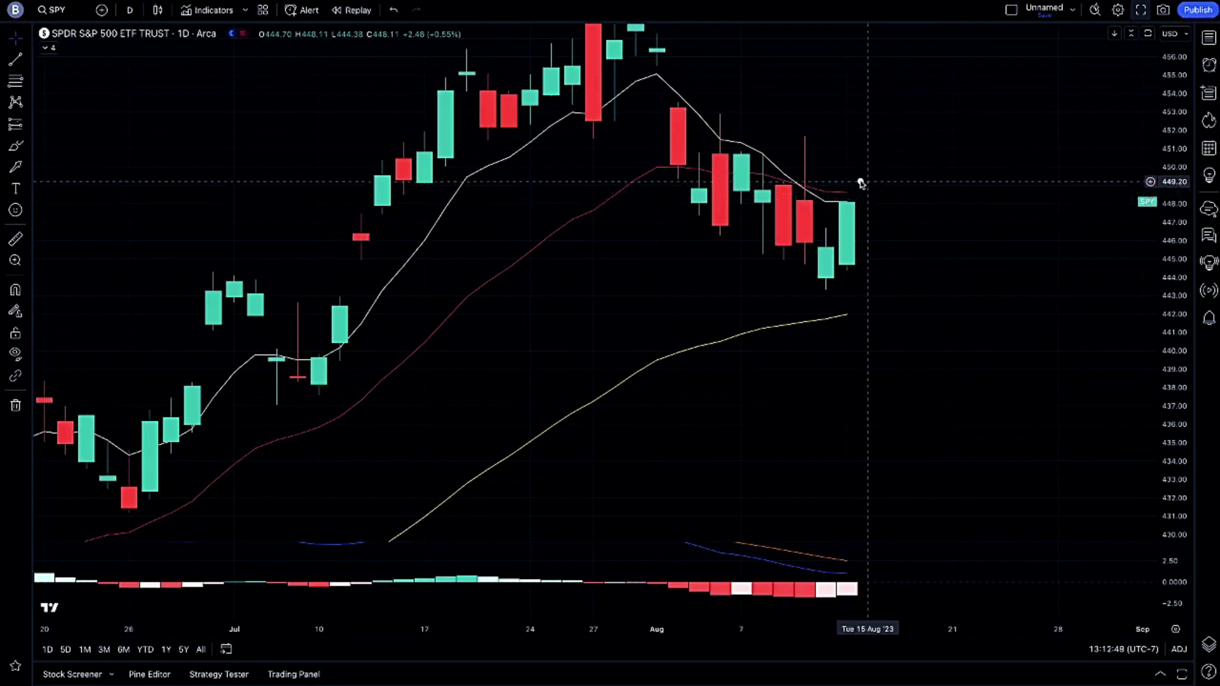
{"action": "left_click_drag", "start_coordinate": [888, 166], "coordinate": [910, 201]}
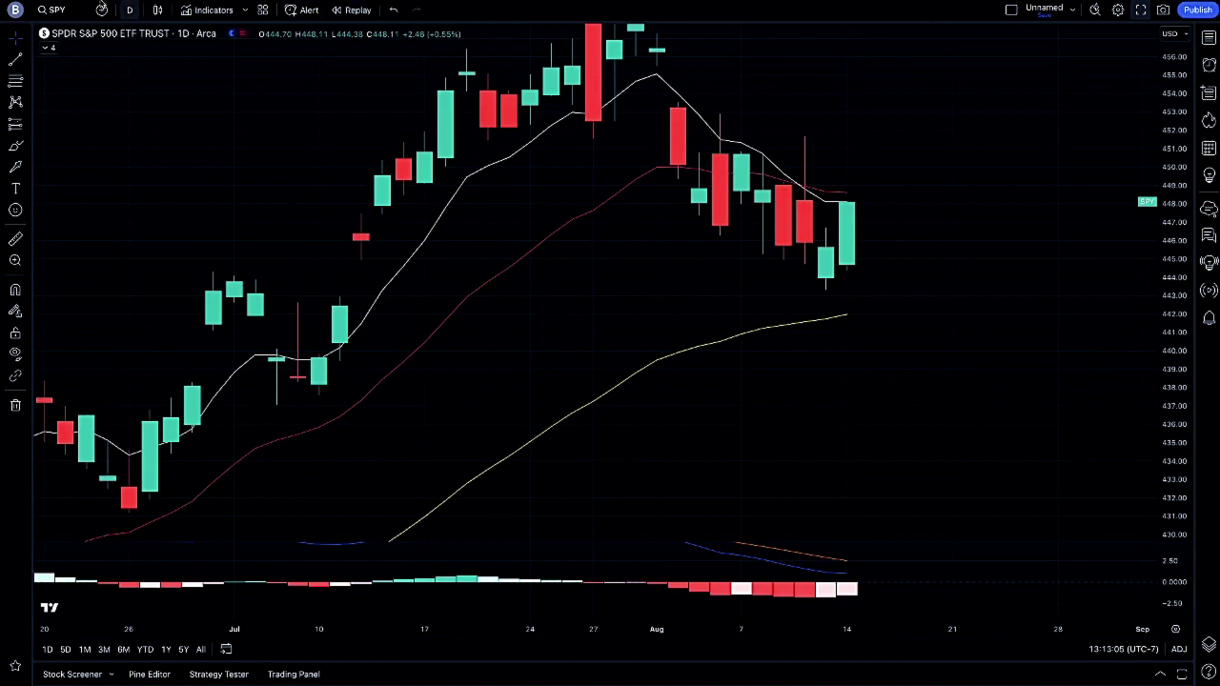
Step: Open the TSHA 5m chart and box its early consolidation, 06:55 high and 09:00–12:30 range, then undo
{"action": "left_click", "coordinate": [56, 10]}
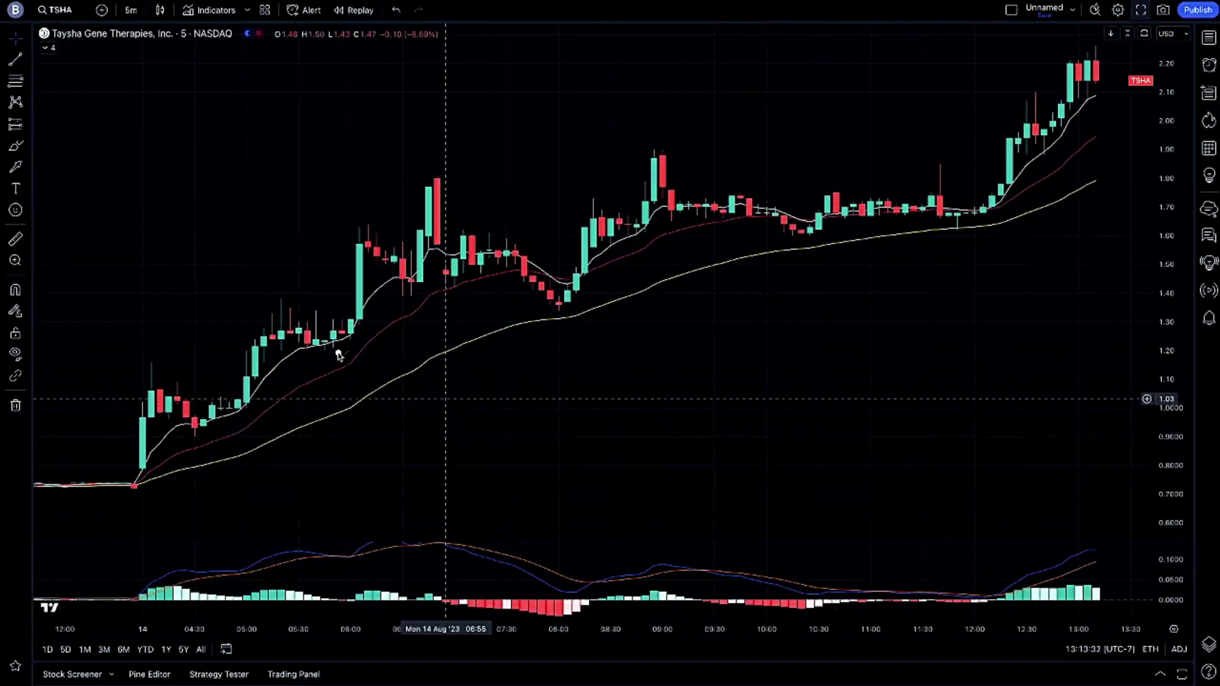
{"action": "left_click_drag", "start_coordinate": [226, 287], "coordinate": [447, 342]}
{"action": "left_click_drag", "start_coordinate": [333, 177], "coordinate": [500, 221]}
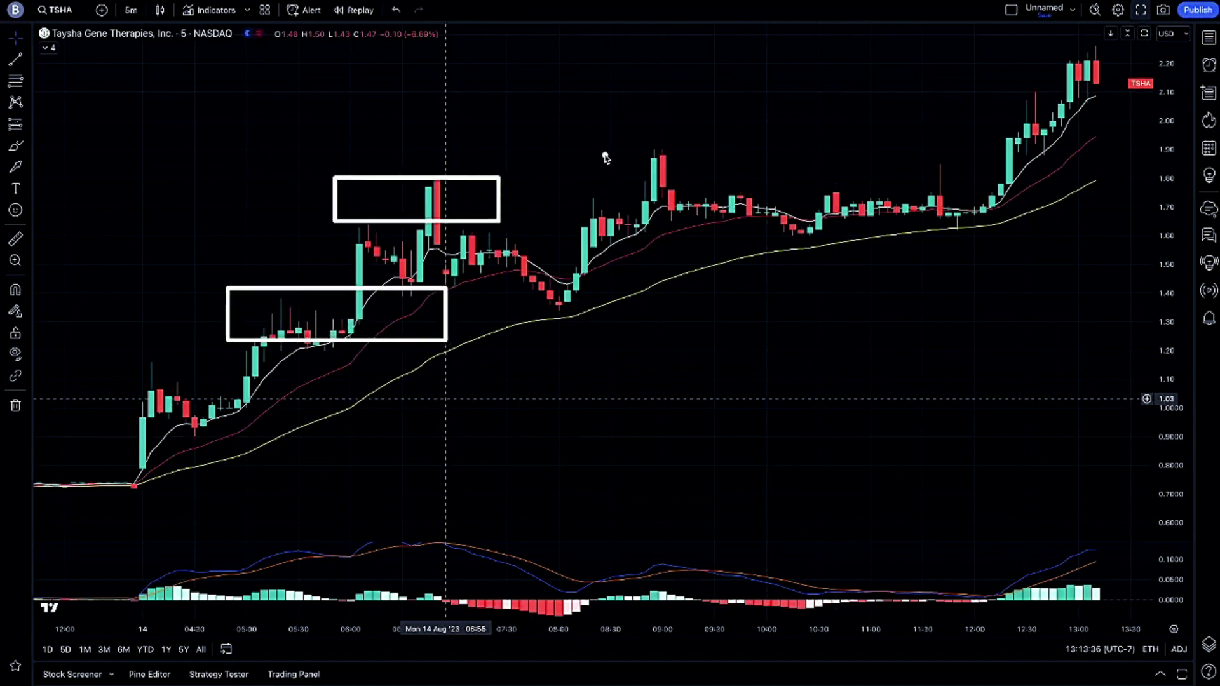
{"action": "left_click_drag", "start_coordinate": [604, 155], "coordinate": [1037, 199]}
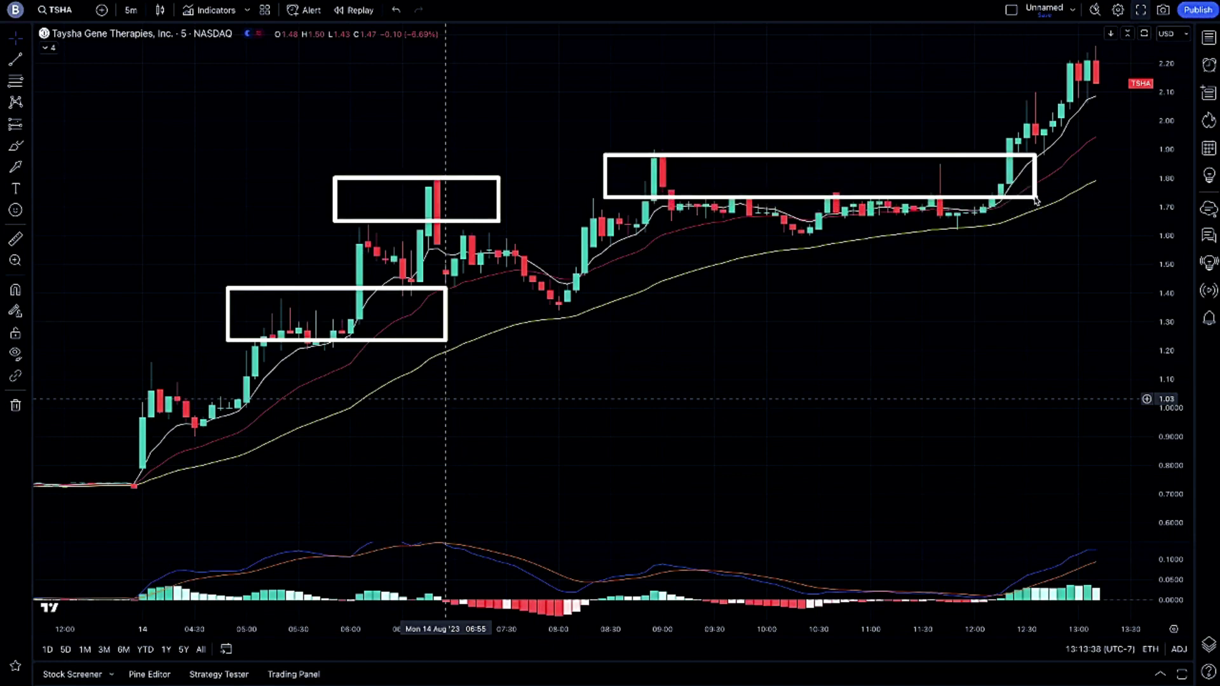
{"action": "key", "text": "ctrl+z"}
{"action": "key", "text": "ctrl+z"}
{"action": "key", "text": "ctrl+z"}
Step: Box TSHA's 12:30 breakout and the top candles near 2.10–2.20, then remove both boxes
{"action": "left_click_drag", "start_coordinate": [992, 158], "coordinate": [1040, 188]}
{"action": "left_click_drag", "start_coordinate": [1041, 49], "coordinate": [1124, 97]}
{"action": "key", "text": "ctrl+z"}
{"action": "key", "text": "ctrl+z"}
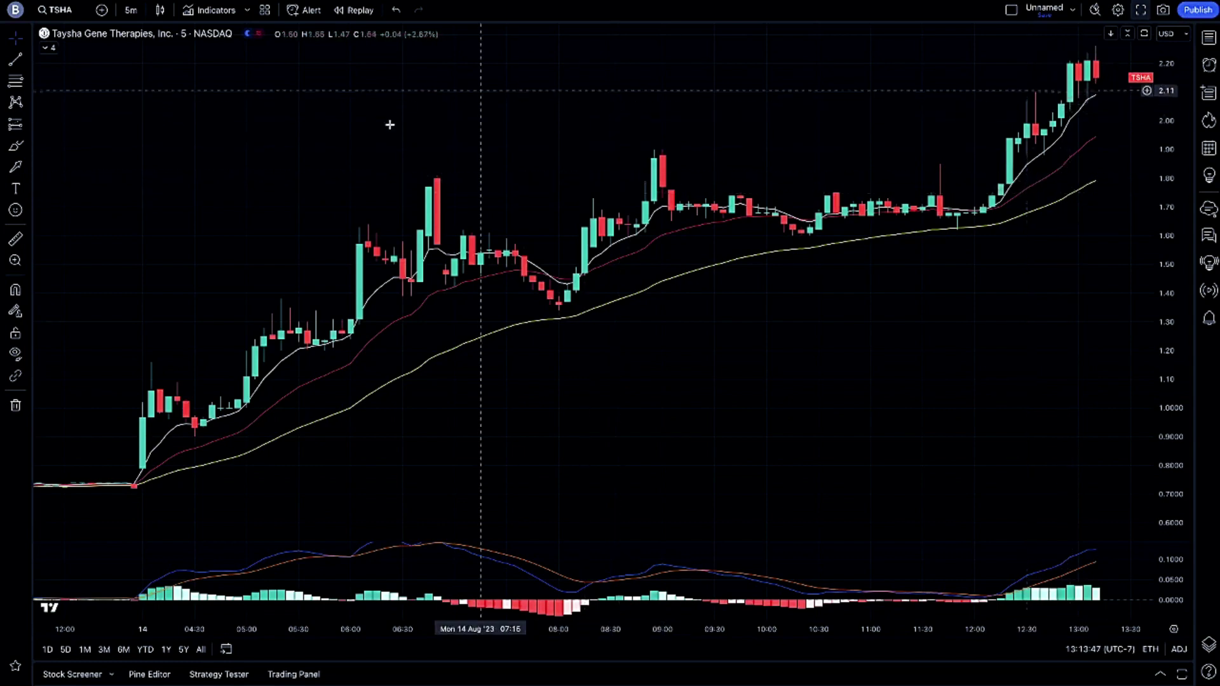